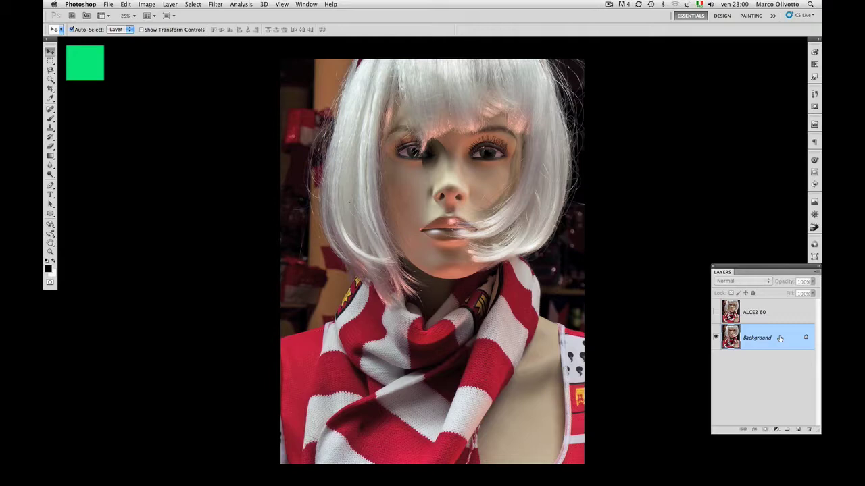
- Select the ALCE2 60 layer and turn it on, toggling its visibility to compare it with the Background
left_click(776, 316)
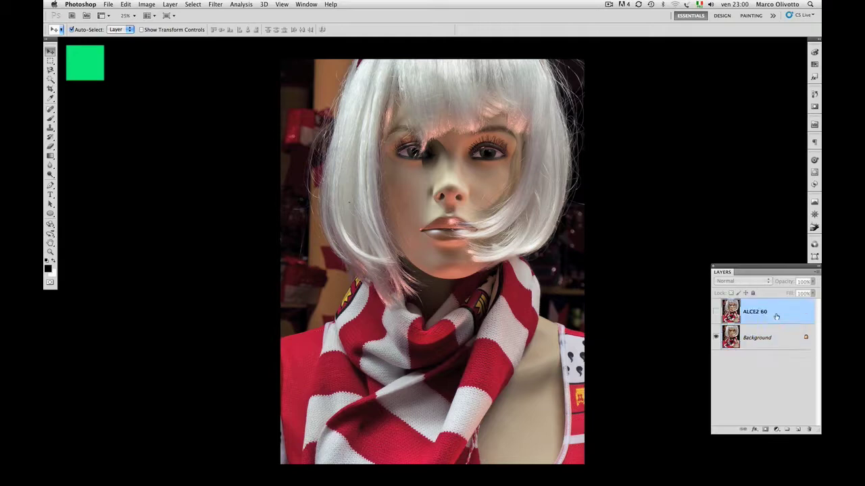
left_click(716, 312)
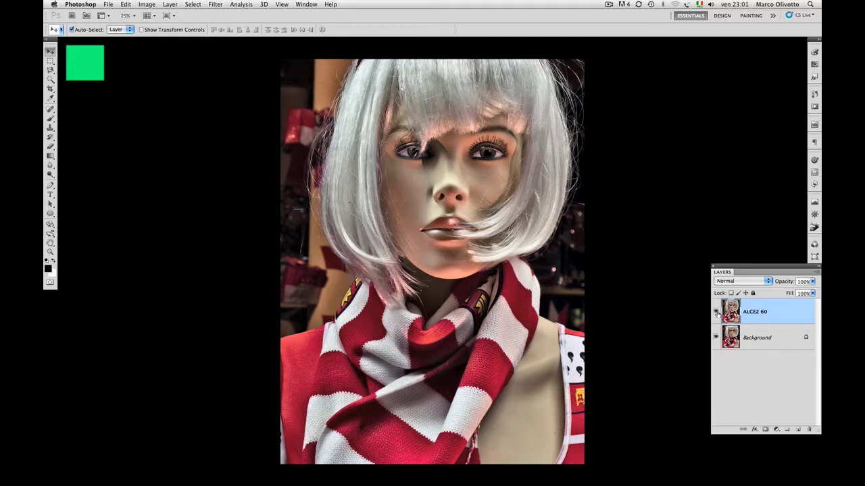
left_click(716, 312)
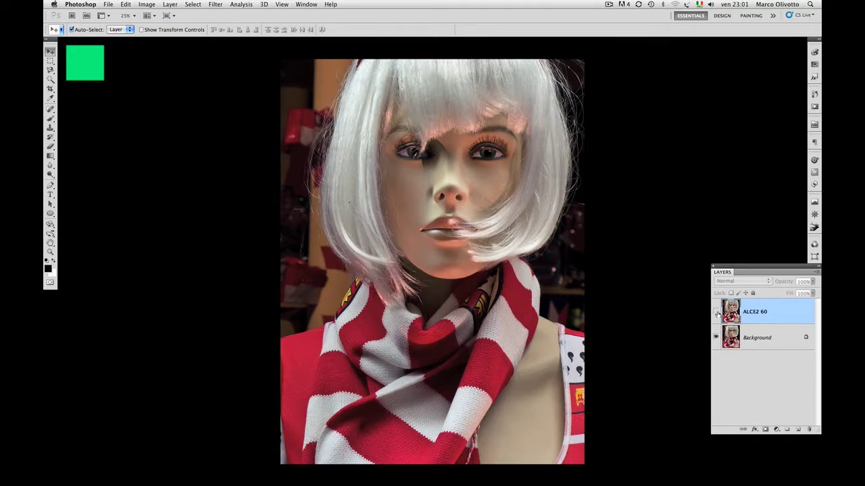
left_click(716, 312)
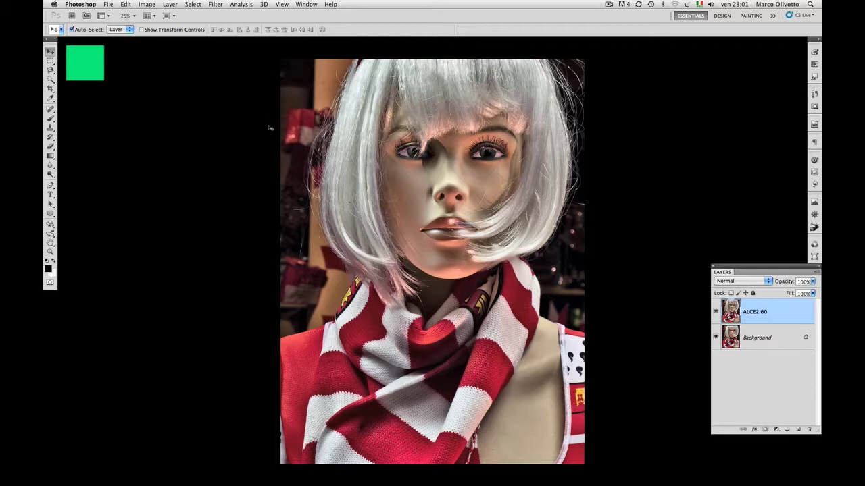
- Duplicate the ALCE2 60 layer within the same document, keeping the suggested name
left_click(170, 5)
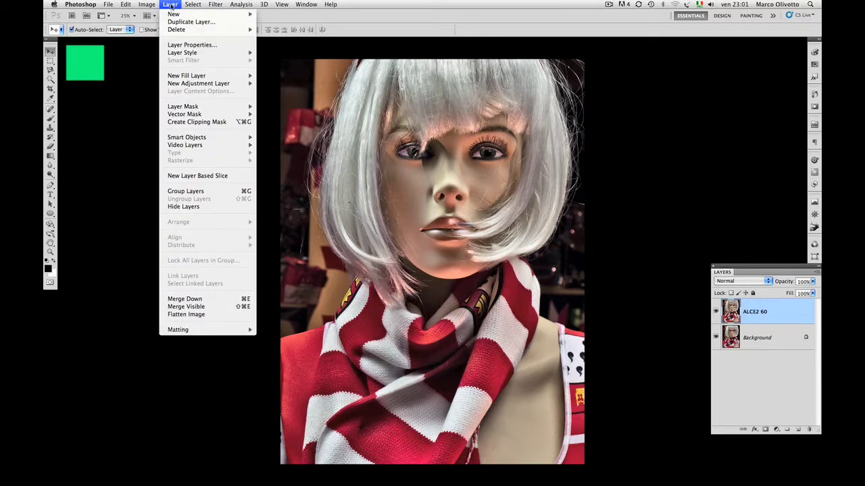
left_click(191, 22)
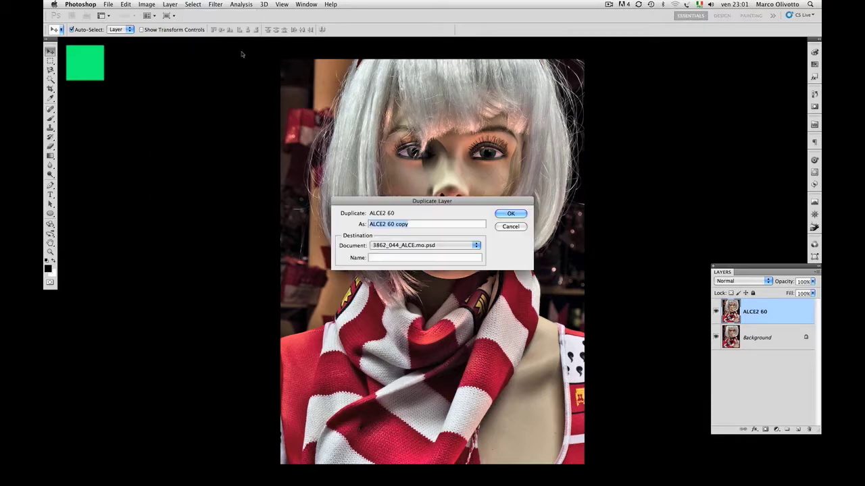
left_click(510, 213)
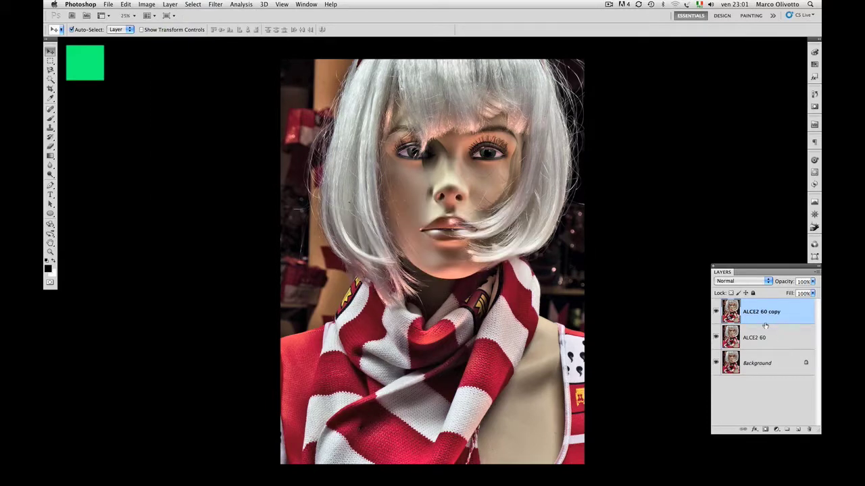
- Rename the ALCE2 60 layer as Lighten and its copy above it as Darken
double_click(760, 339)
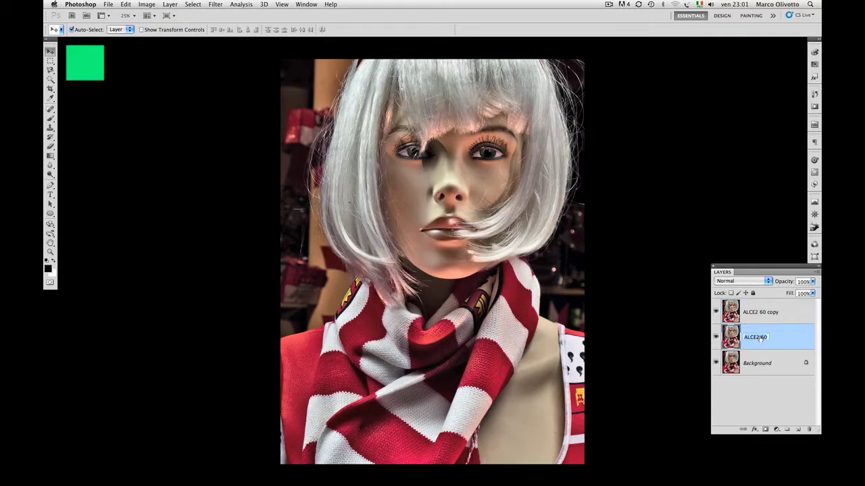
type("Lighten")
key("Return")
double_click(764, 312)
type("Darken")
key("Return")
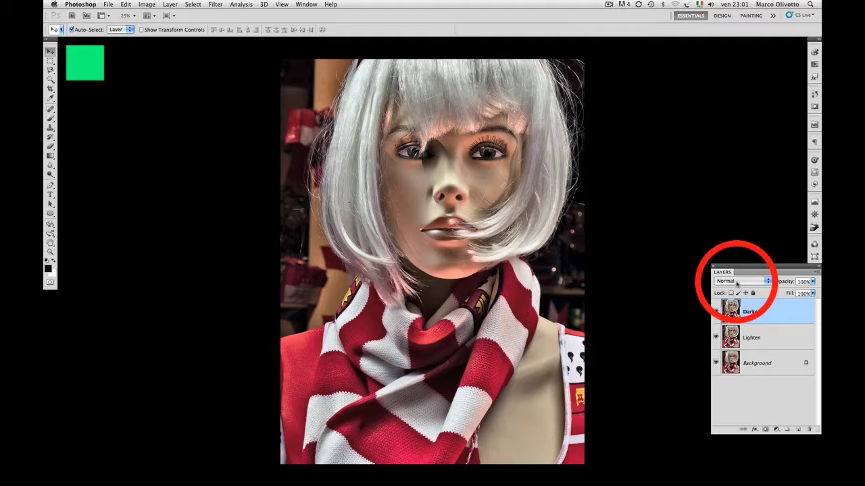
- Set the Darken layer's blend mode to Darken and the Lighten layer's blend mode to Lighten
left_click(736, 283)
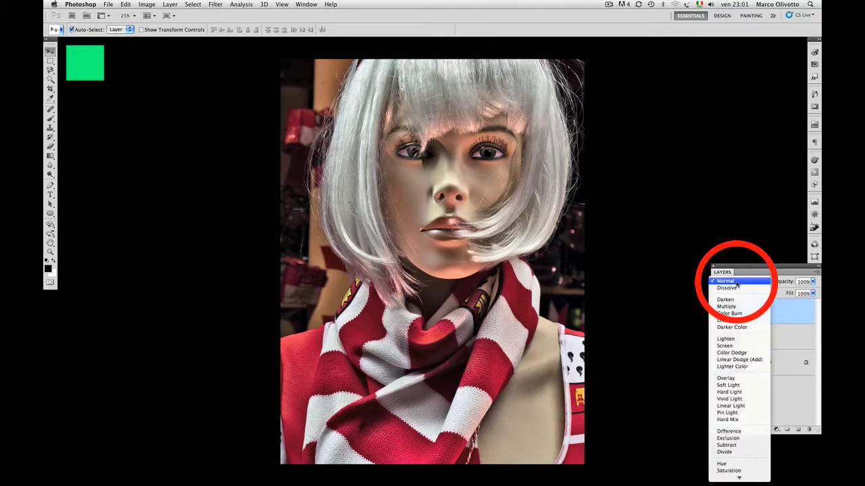
left_click(735, 301)
left_click(750, 337)
left_click(737, 281)
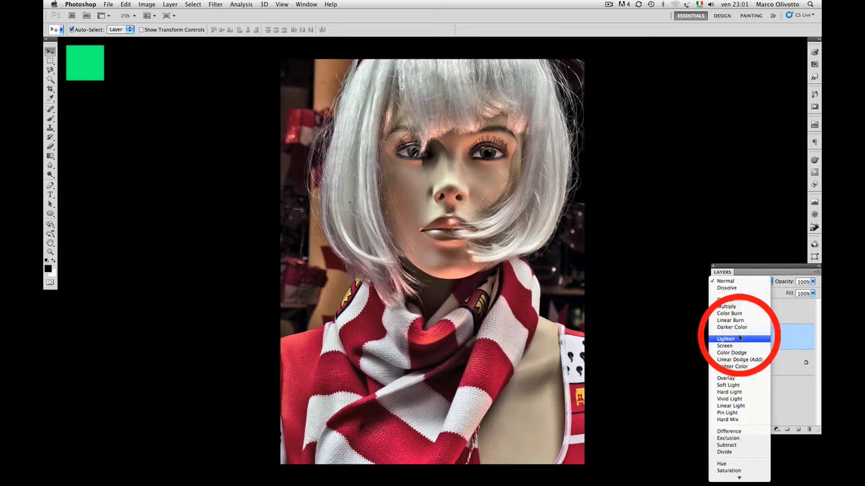
left_click(728, 338)
- Isolate the Background and toggle the Lighten layer's visibility to examine its effect on the image
left_click(716, 363, "alt")
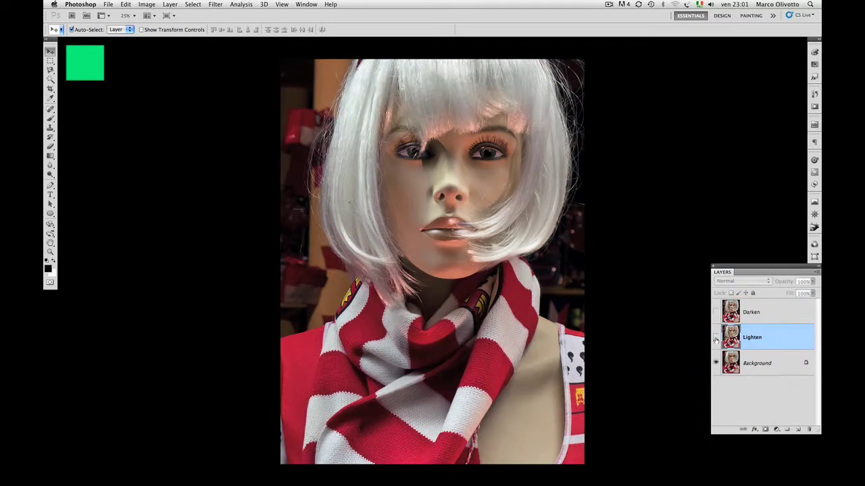
left_click(716, 339)
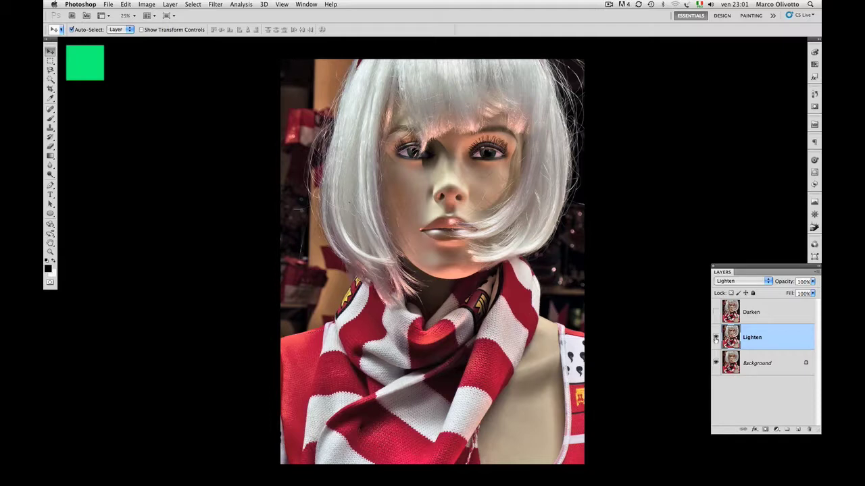
left_click(716, 339)
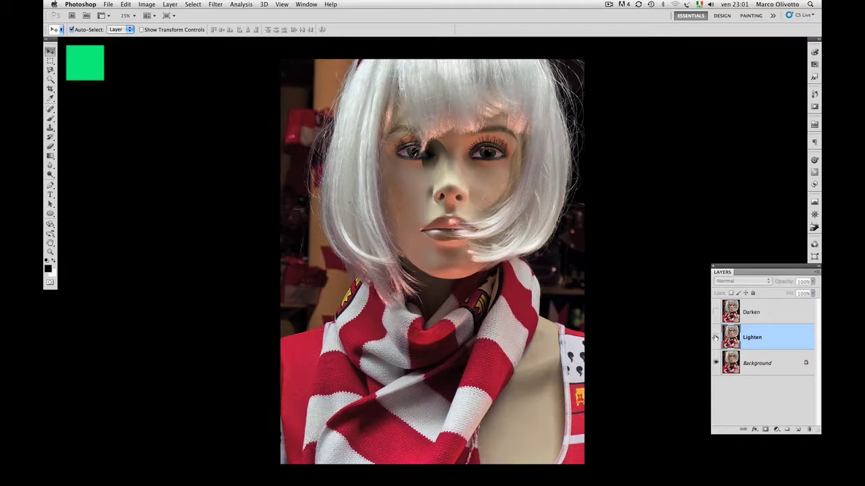
left_click(716, 338)
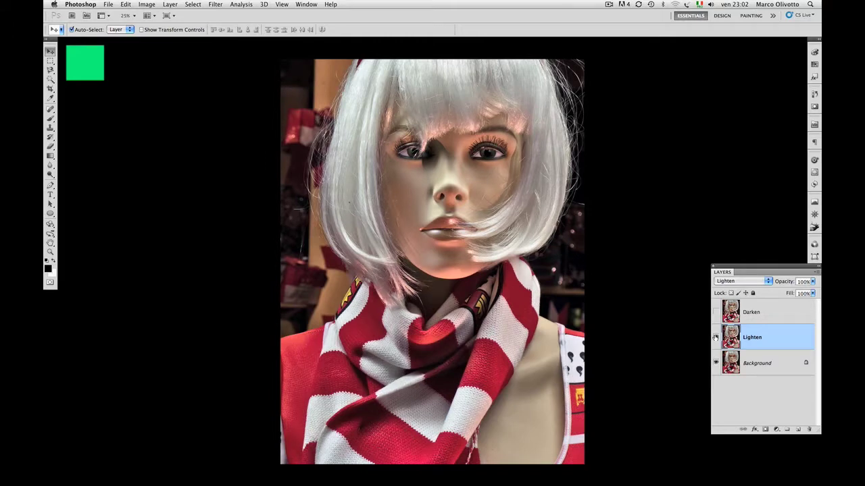
left_click(716, 339)
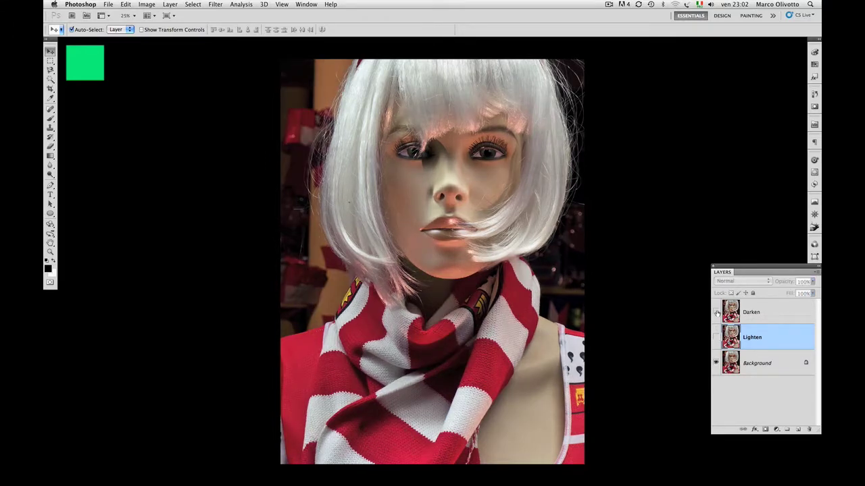
- Toggle the Darken layer's visibility to examine its effect over the Background, and show the Lighten layer as well
left_click(716, 312)
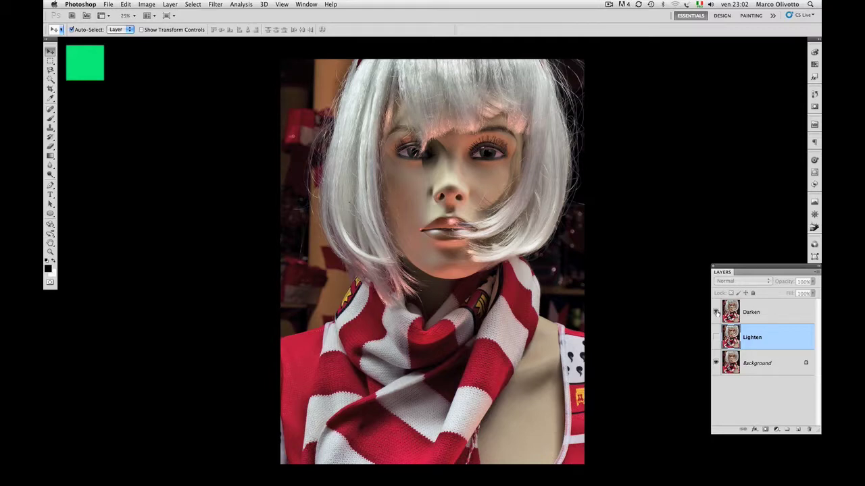
left_click(716, 312)
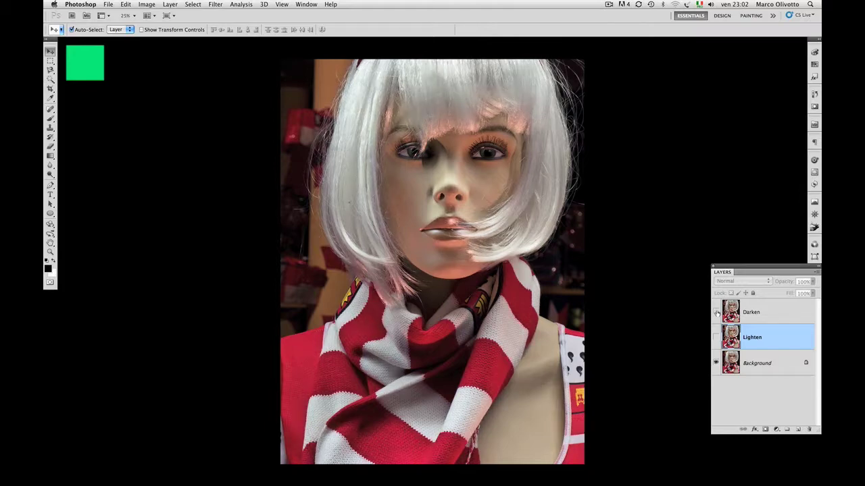
left_click(716, 312)
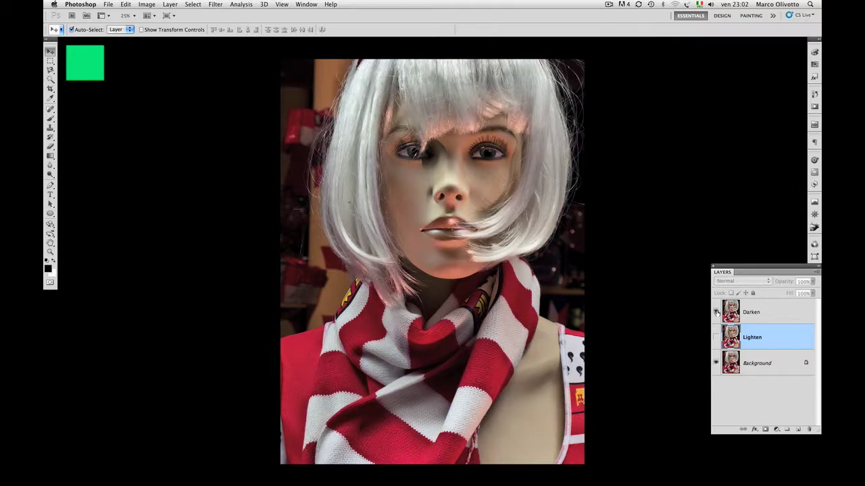
left_click(716, 338)
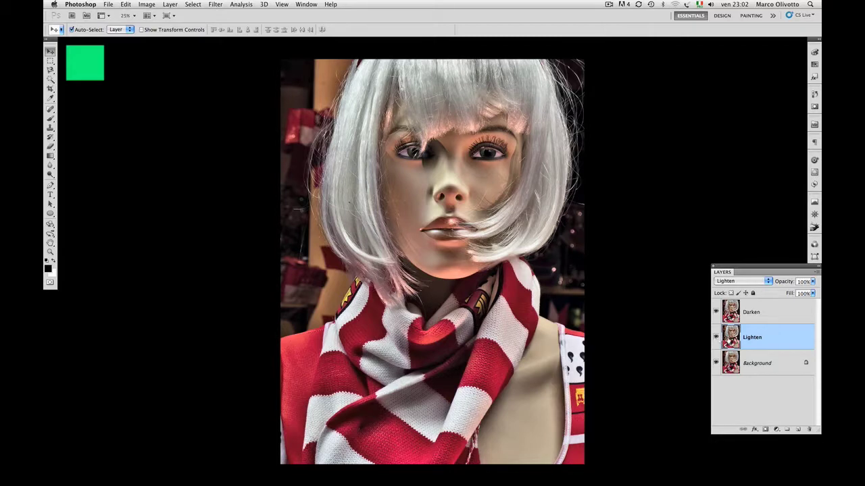
left_click(812, 282)
left_click_drag(812, 287, 794, 291)
left_click(784, 315)
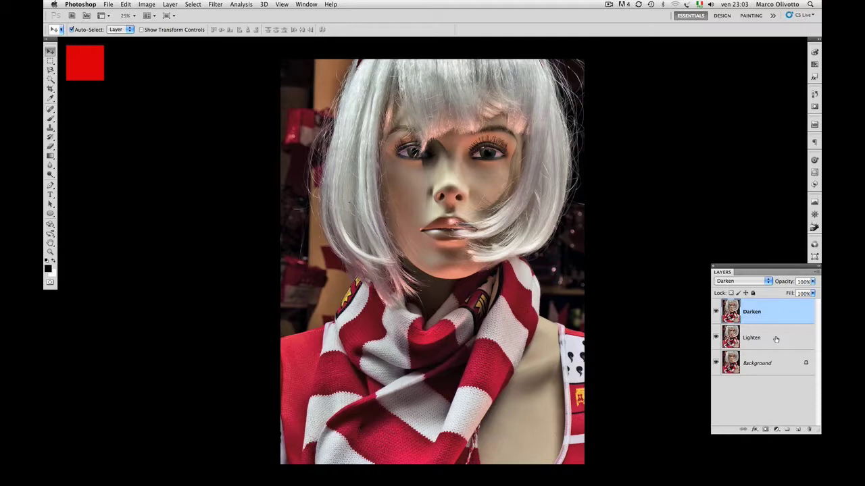
left_click(776, 339)
mouse_move(812, 281)
left_mouse_down()
mouse_move(798, 291)
mouse_move(815, 292)
left_mouse_up()
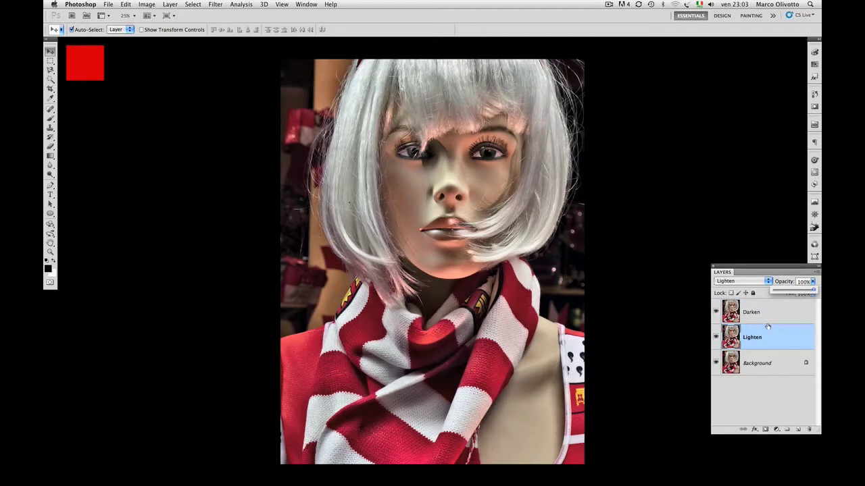
left_click(785, 333)
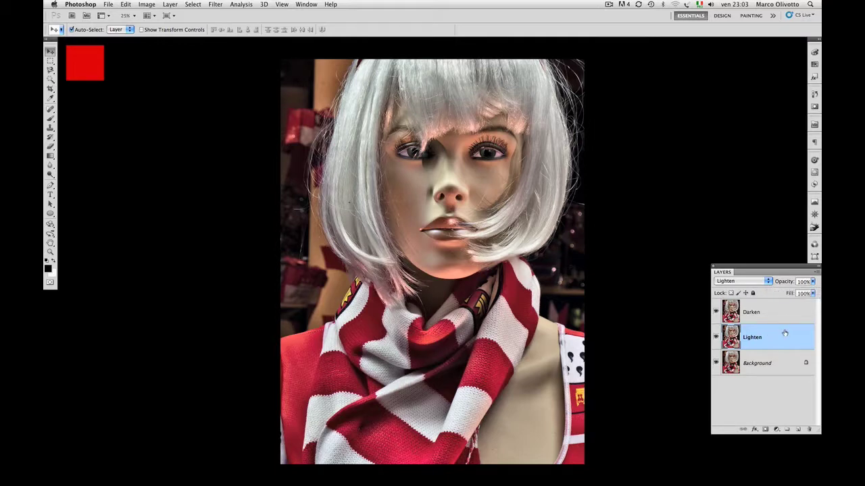
- Hide the Lighten layer and stamp the visible layers into a new layer above Darken
left_click(716, 338)
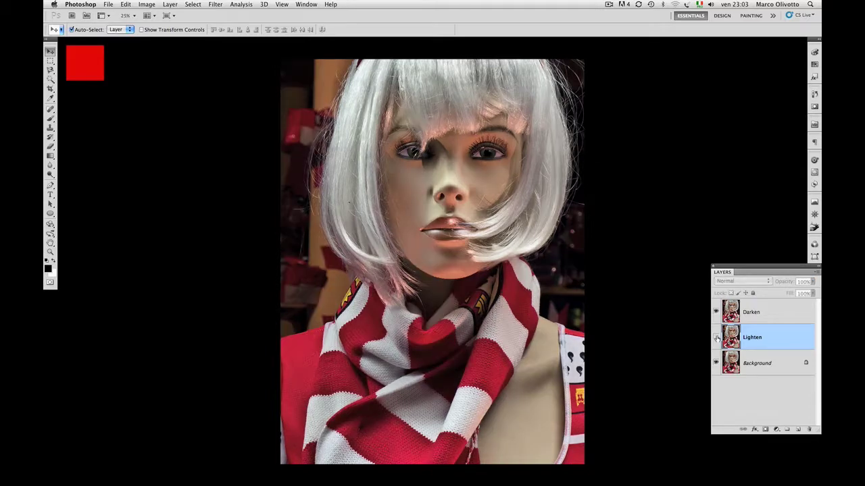
left_click(766, 309)
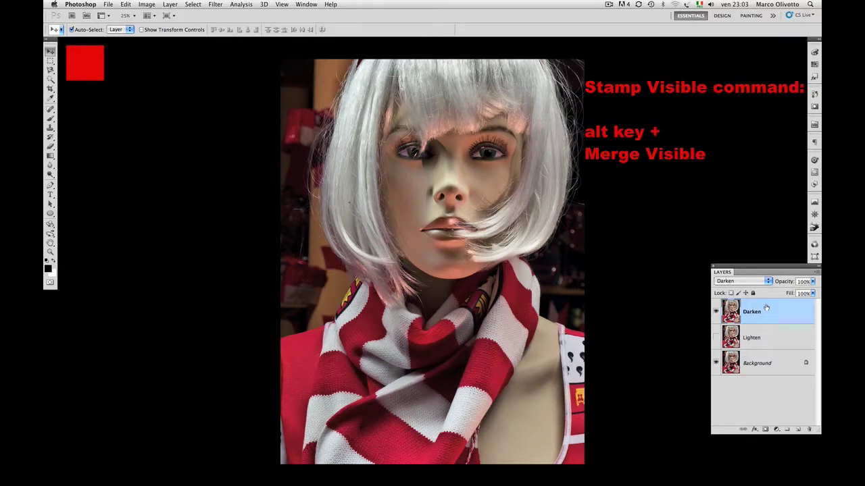
left_click(169, 5)
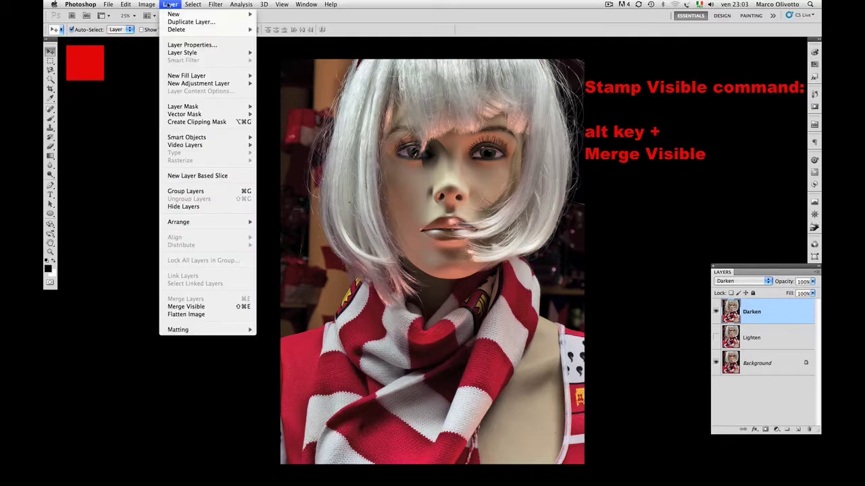
left_click(237, 307, "alt")
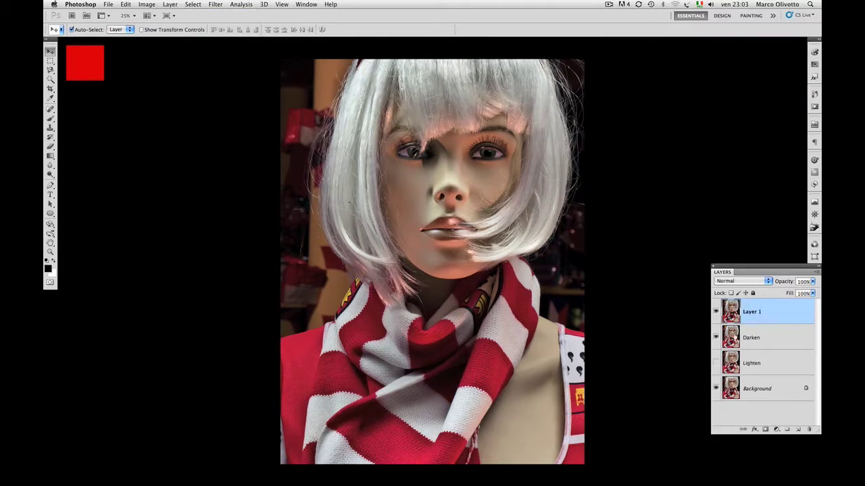
- Rename the new stamped layer as Darkened and hide the Darken layer beneath it
double_click(753, 312)
type("Darkened")
key("Return")
left_click(716, 338)
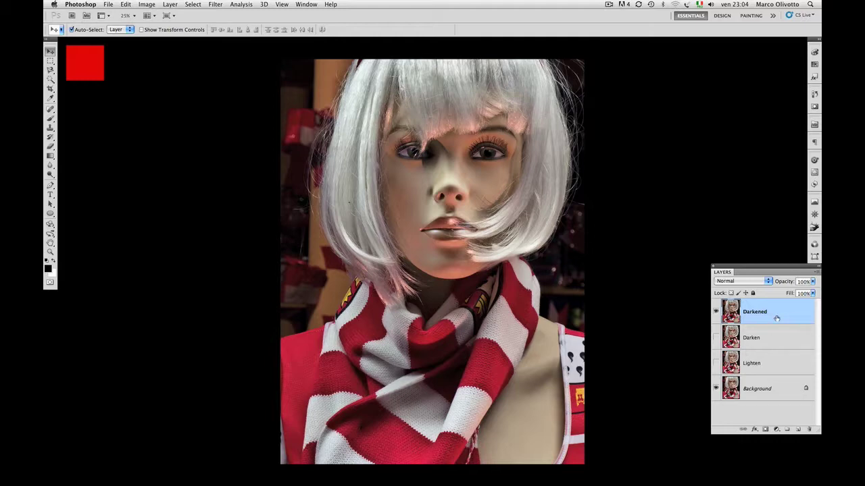
- Set the Darkened layer's blend mode to Difference and stamp the visible result into a new layer above it
left_click(736, 282)
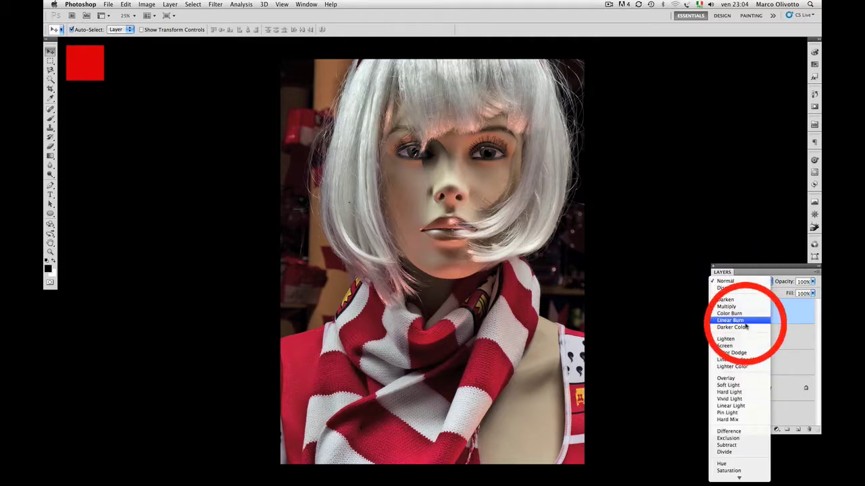
left_click(754, 432)
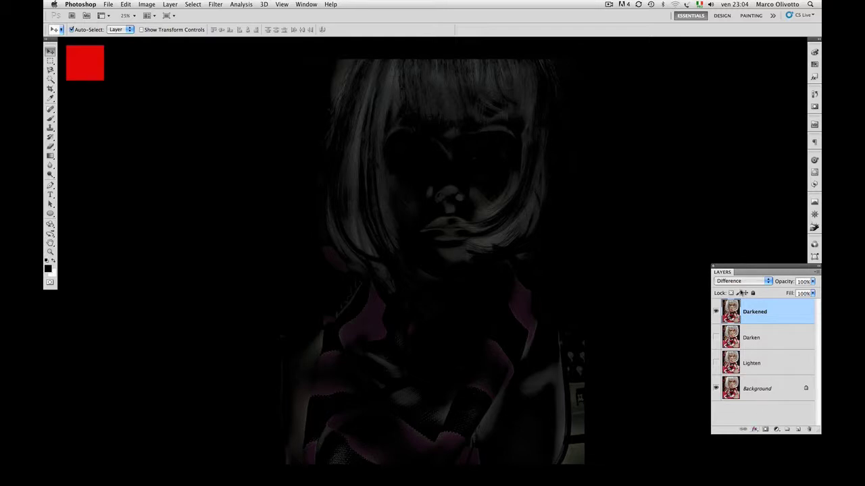
left_click(173, 4)
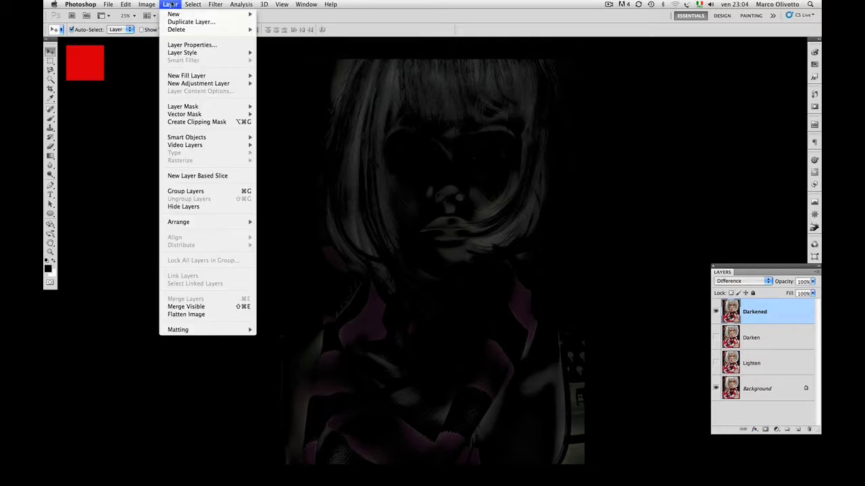
left_click(208, 307, "alt")
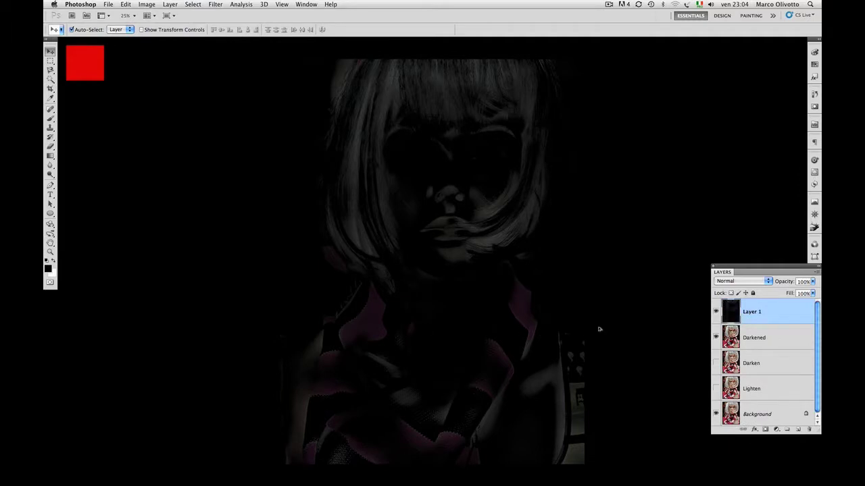
- Rename the new stamped layer as Dark difference and delete the Darkened layer
double_click(752, 313)
type("Dark difference")
left_click_drag(770, 338, 810, 430)
- Apply a High Pass filter with a 60-pixel radius to the Dark difference layer
left_click(784, 311)
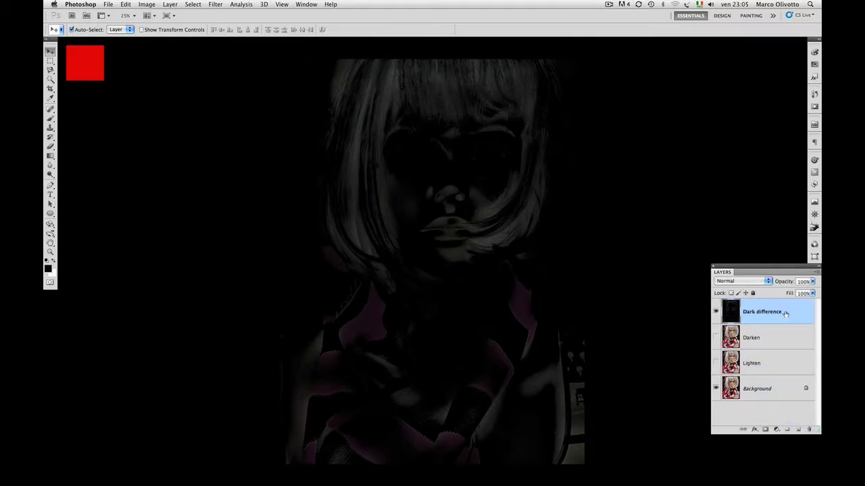
left_click(215, 4)
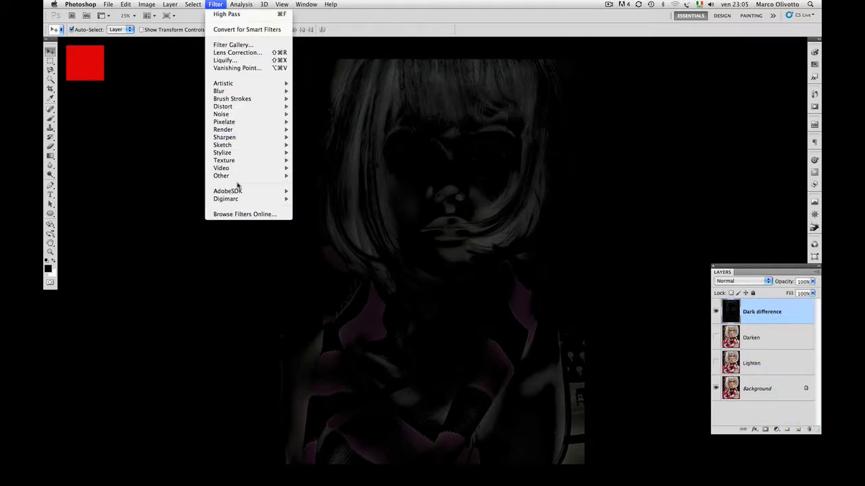
mouse_move(271, 180)
left_click(317, 184)
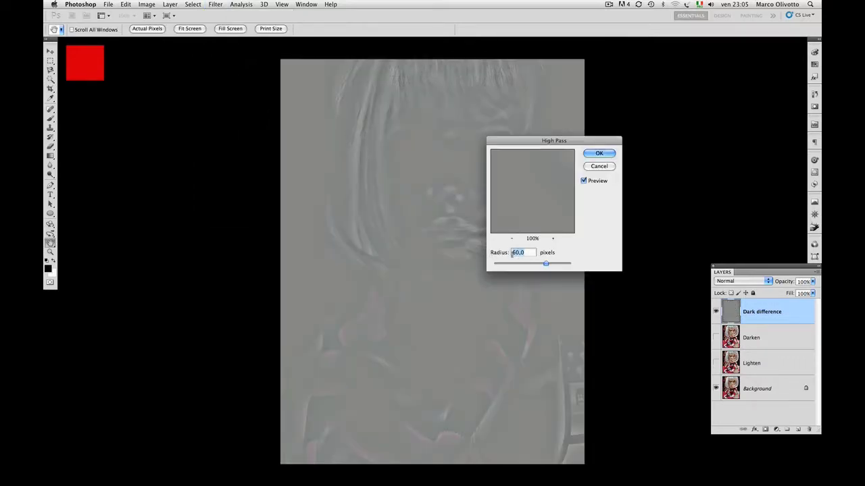
left_click(598, 153)
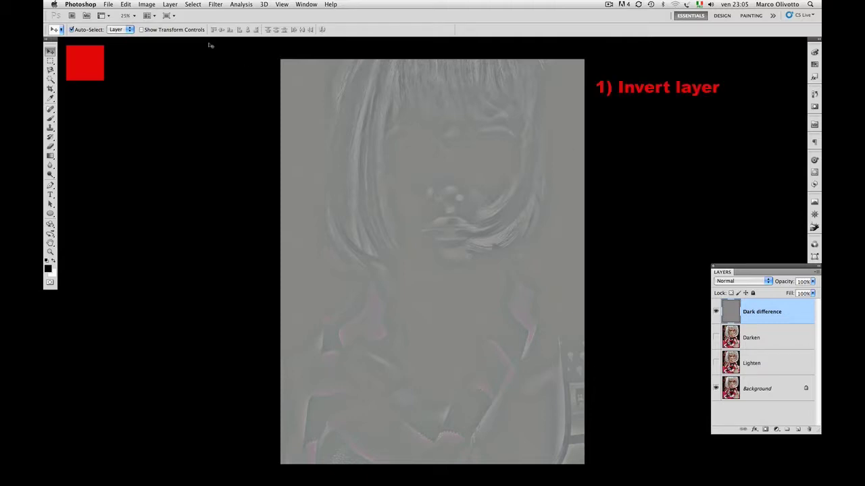
- Invert the Dark difference layer and apply Auto Tone to it
left_click(146, 6)
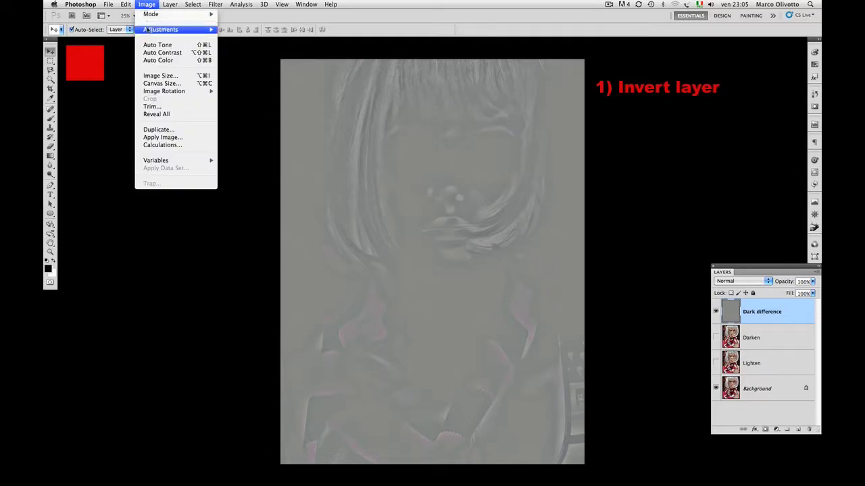
mouse_move(149, 31)
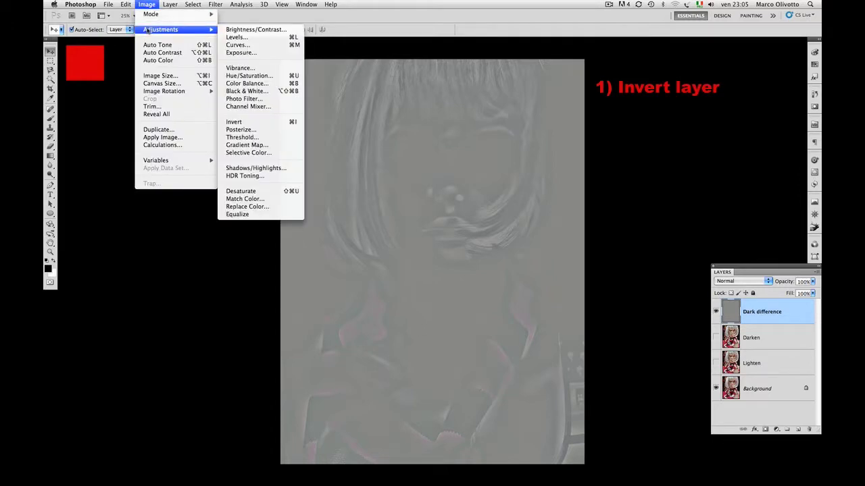
left_click(249, 122)
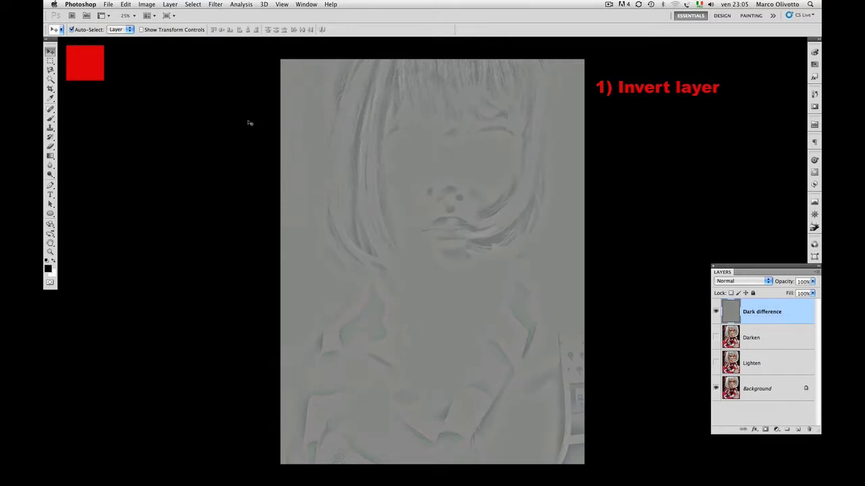
left_click(145, 5)
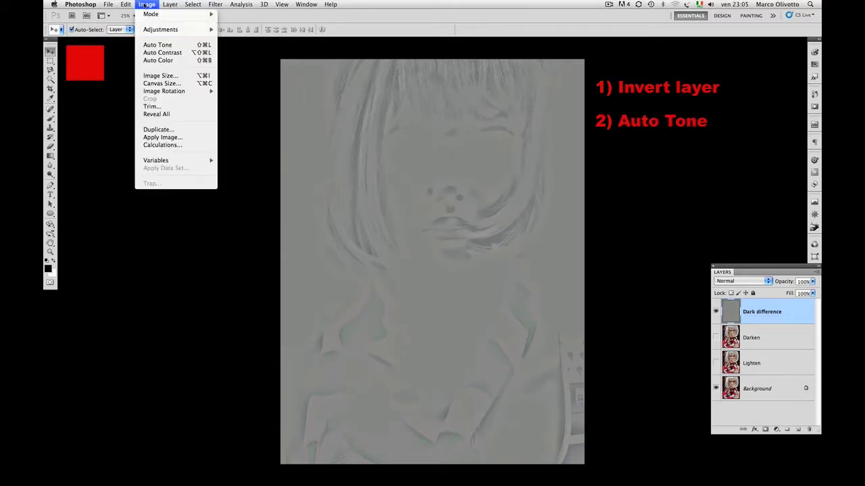
left_click(152, 45)
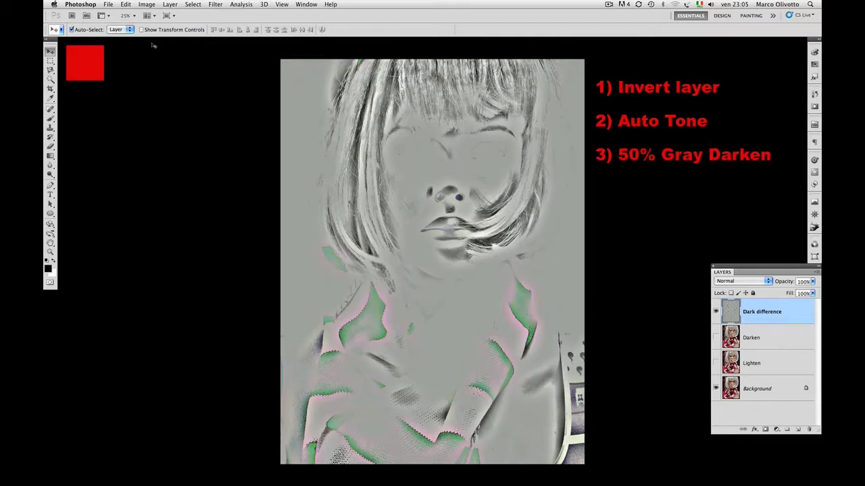
- Fill the Dark difference layer with 50% Gray in Darken mode at 100% opacity
left_click(126, 4)
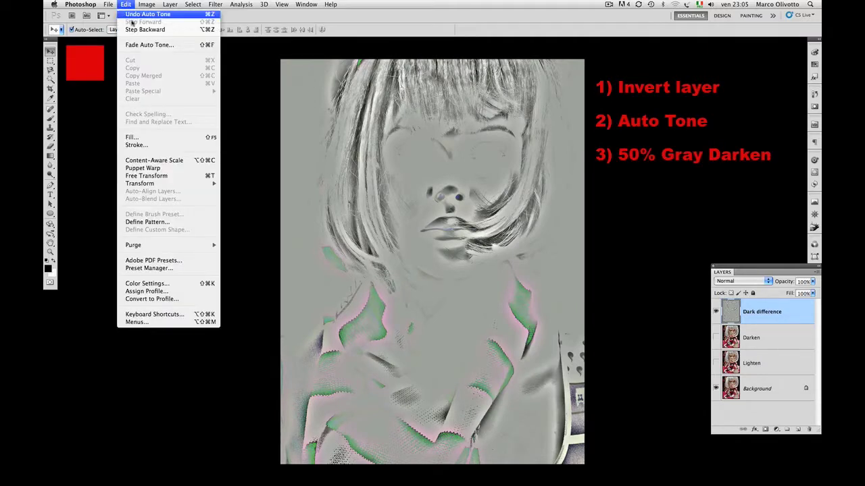
left_click(146, 140)
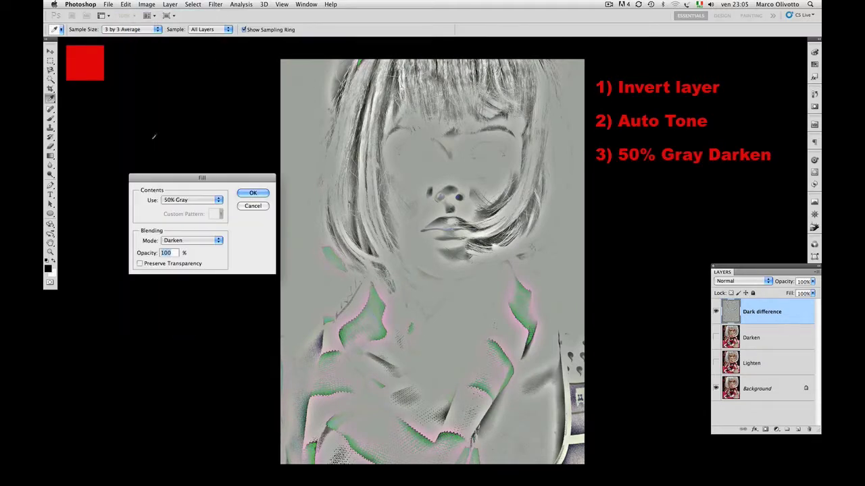
left_click(192, 202)
left_click(193, 202)
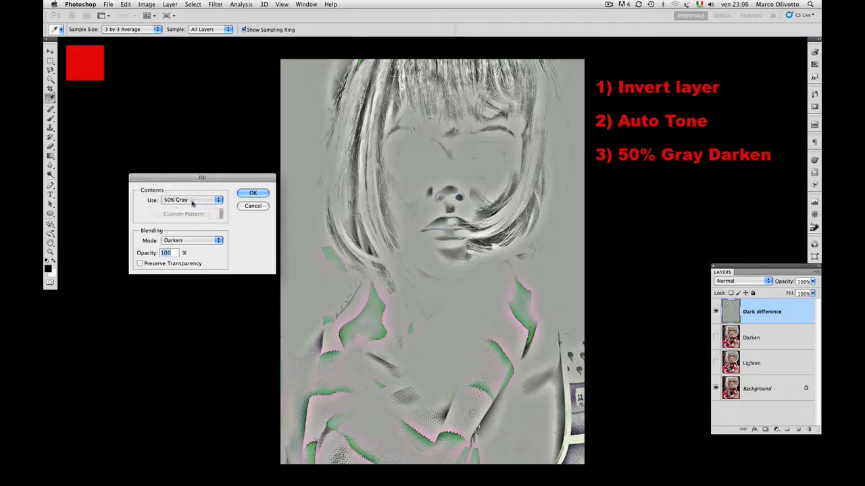
left_click(191, 241)
left_click(191, 241)
left_click(254, 193)
key("v")
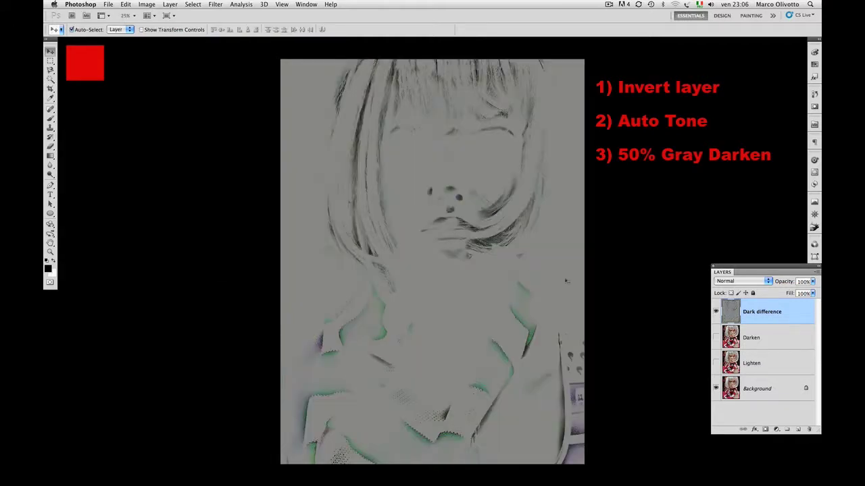
- Set the Dark difference layer's blend mode to Overlay and its opacity to 47%
left_click(739, 282)
left_click_drag(739, 282, 734, 378)
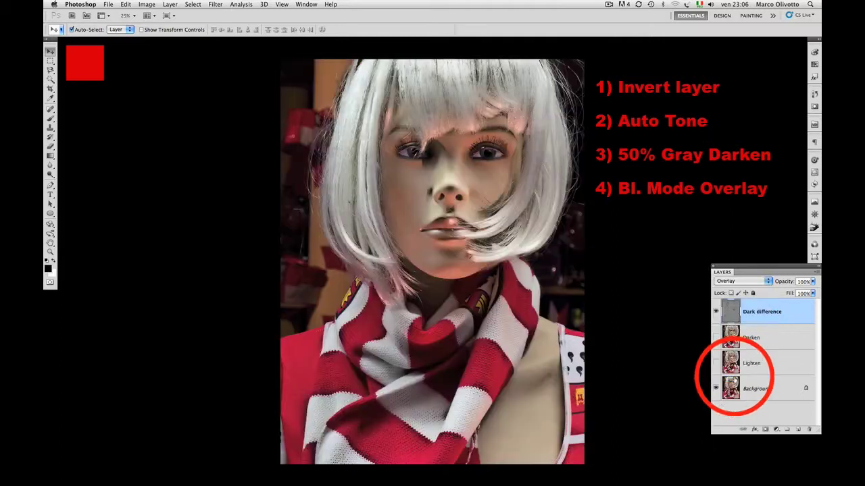
left_click(811, 283)
left_click_drag(812, 289, 792, 289)
- Compare the image with and without the Dark difference layer
left_click(716, 311)
left_click(716, 312)
left_click(716, 311)
left_click(716, 311)
- Show the Darken layer and compare the layered result with the Background alone
left_click(716, 337)
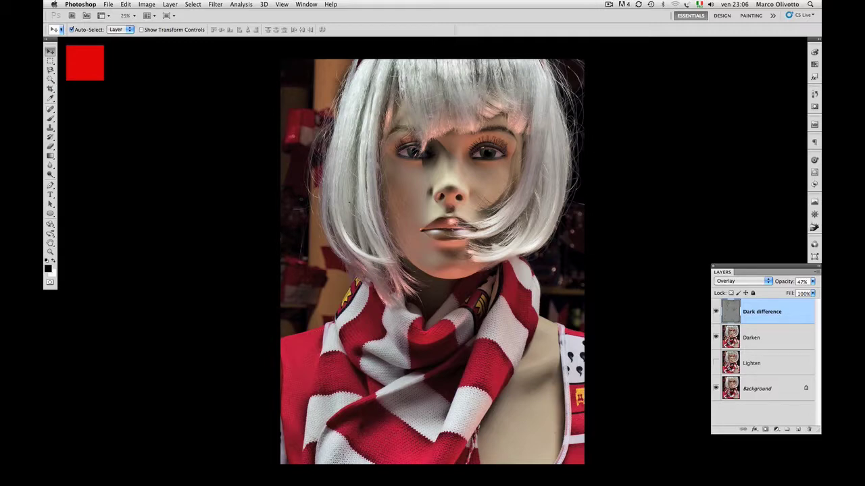
left_click(716, 388, "alt")
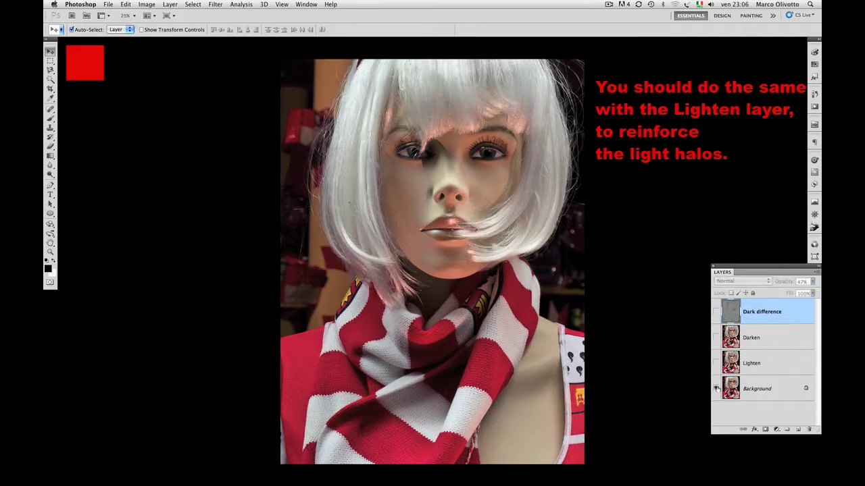
left_click(716, 389, "alt")
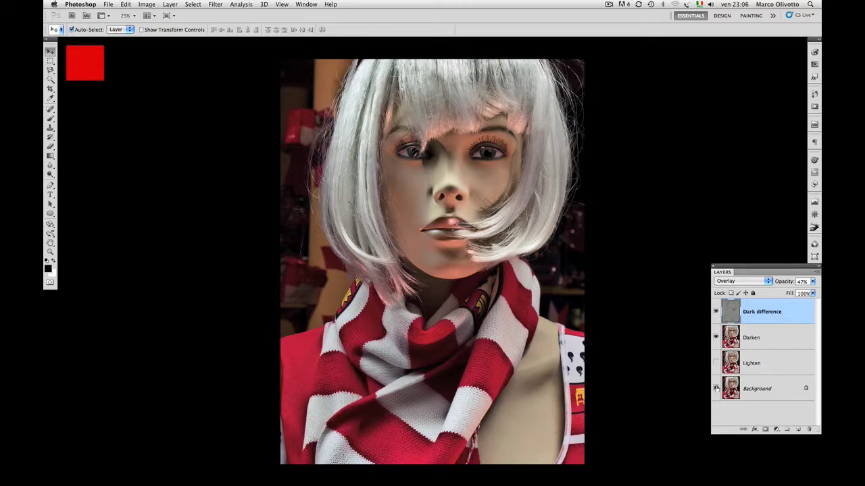
- In the 3862_044_ALCE_mo_blend.psd document, set the Extreme blend layer's opacity to 57% and select the Background layer
left_click(308, 5)
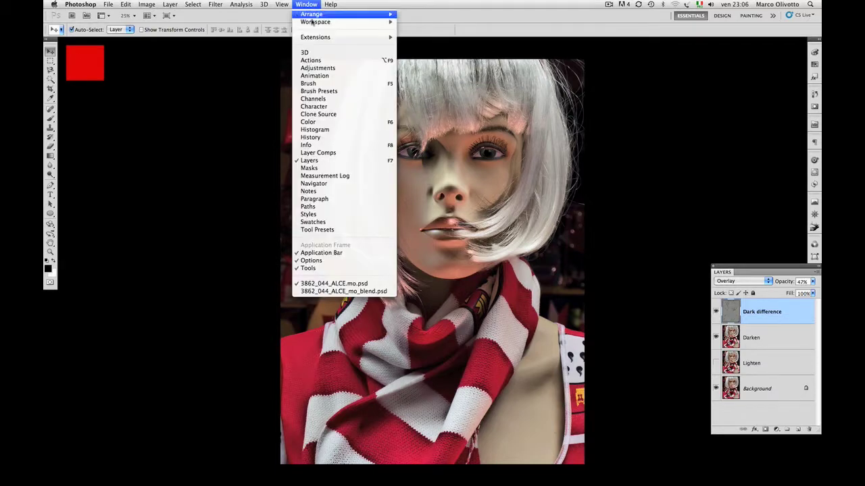
left_click(344, 291)
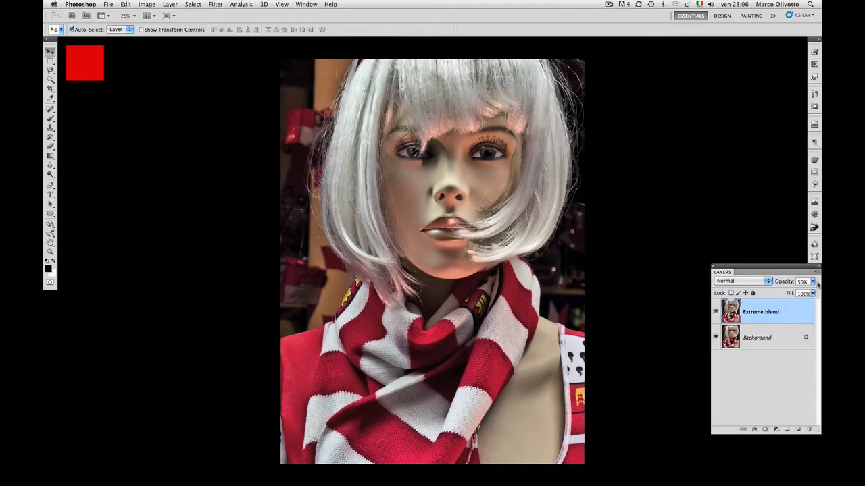
left_click_drag(814, 284, 797, 291)
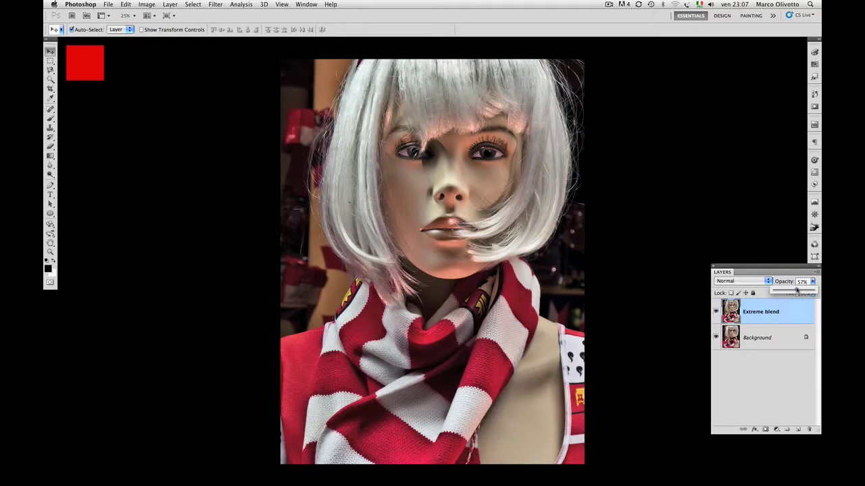
left_click(792, 337)
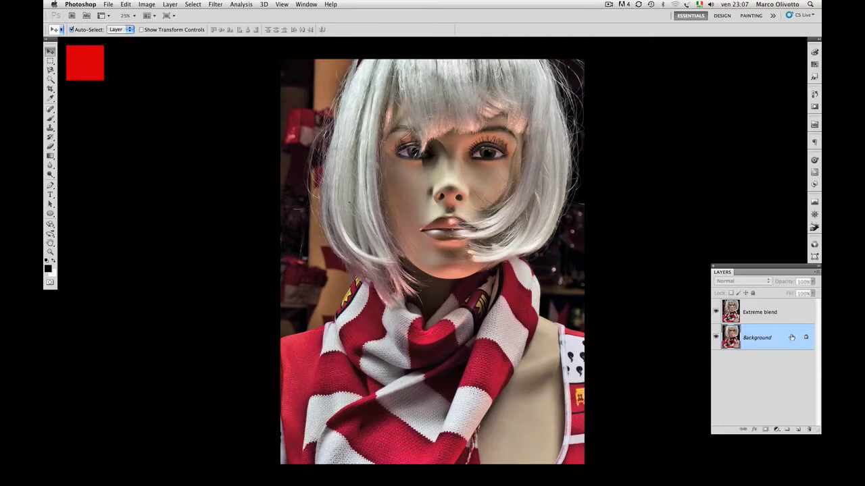